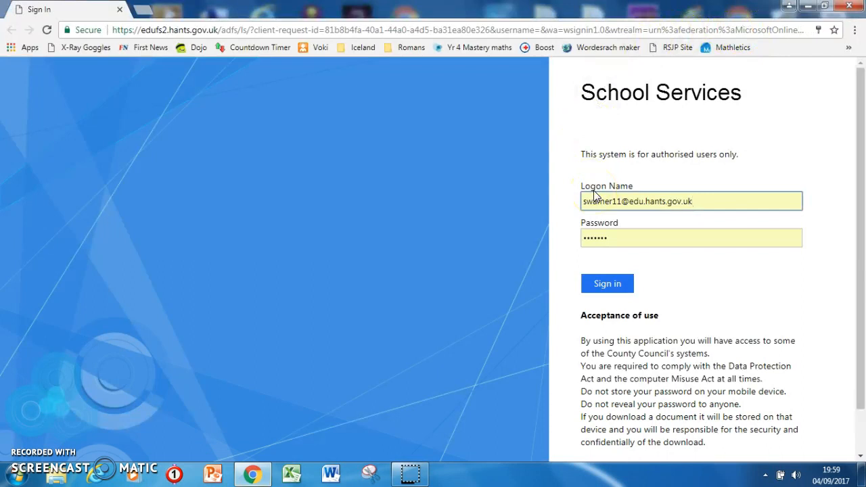
- Sign in to School Services with the filled-in credentials and open the Office 365 Calendar
left_click(606, 284)
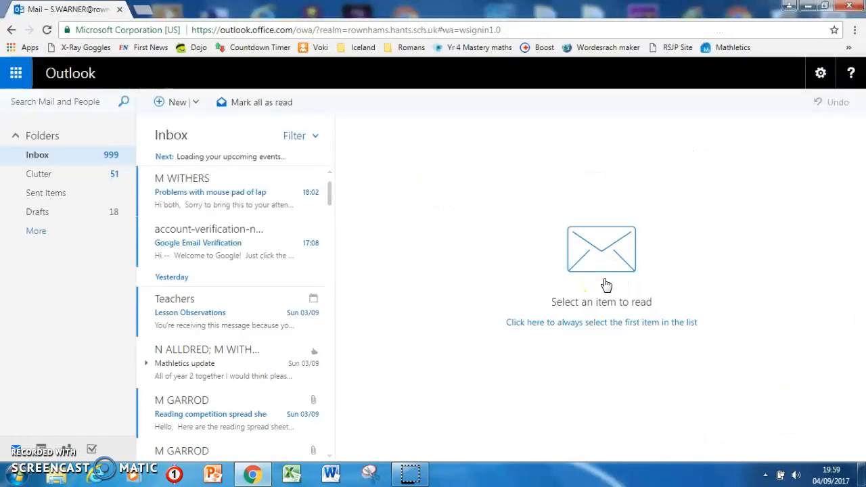
left_click(16, 78)
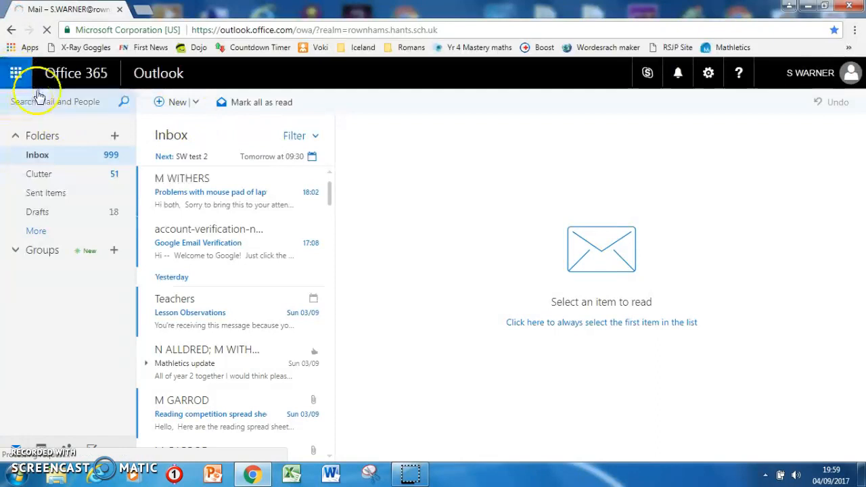
left_click(16, 73)
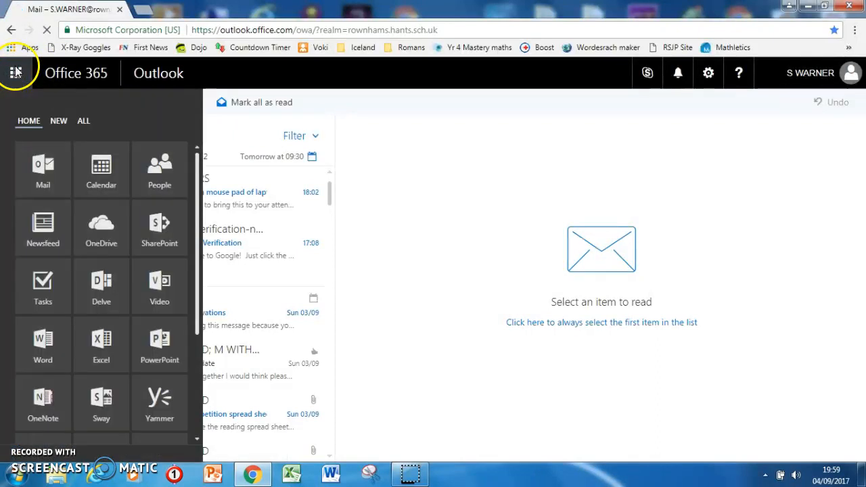
left_click_drag(38, 174, 94, 172)
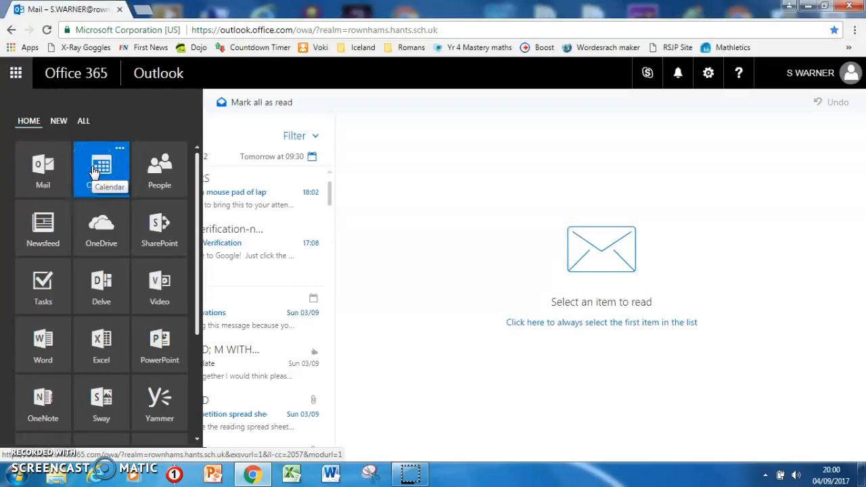
left_click(56, 293)
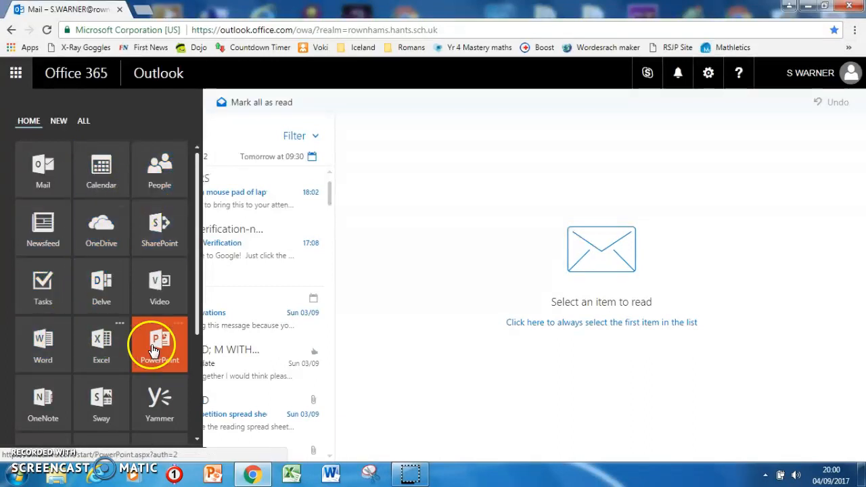
left_click(106, 183)
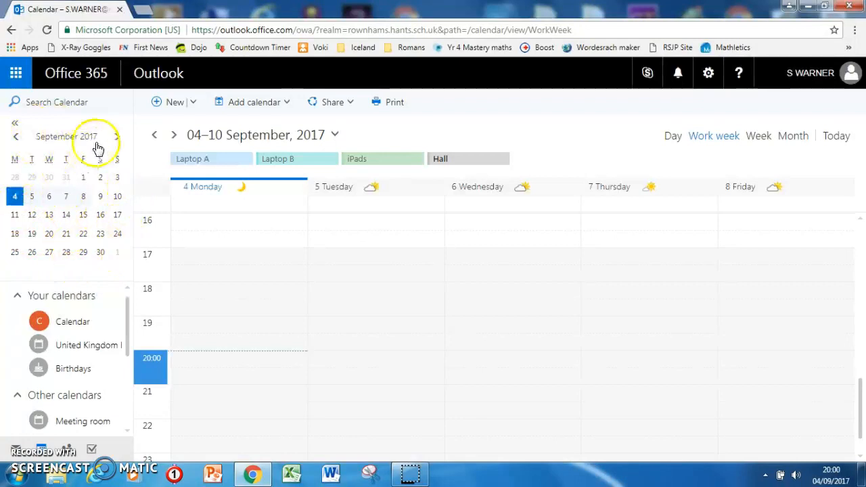
- Preview the next month in the date navigator, and compare the Day, Week and Month views before returning to Work week
left_click(117, 136)
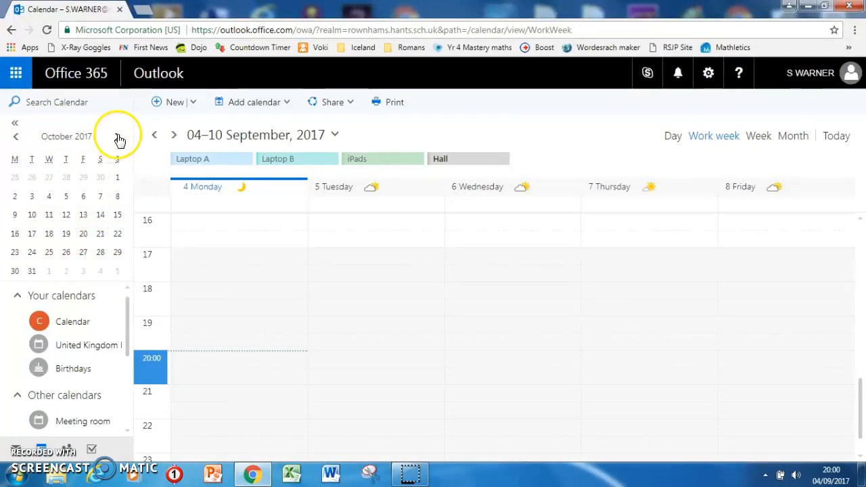
left_click(16, 136)
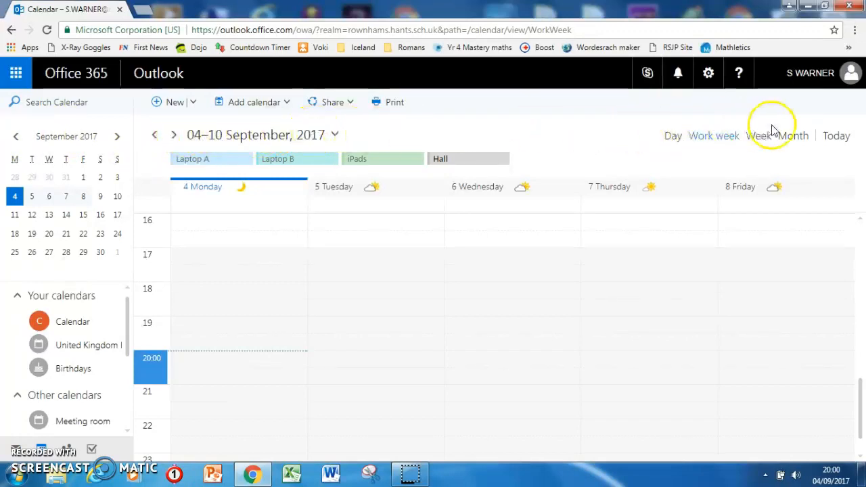
left_click(673, 141)
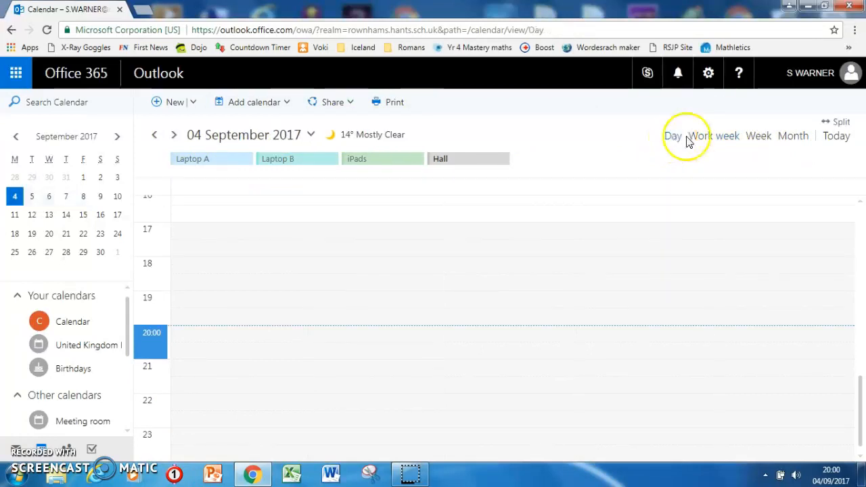
left_click(706, 140)
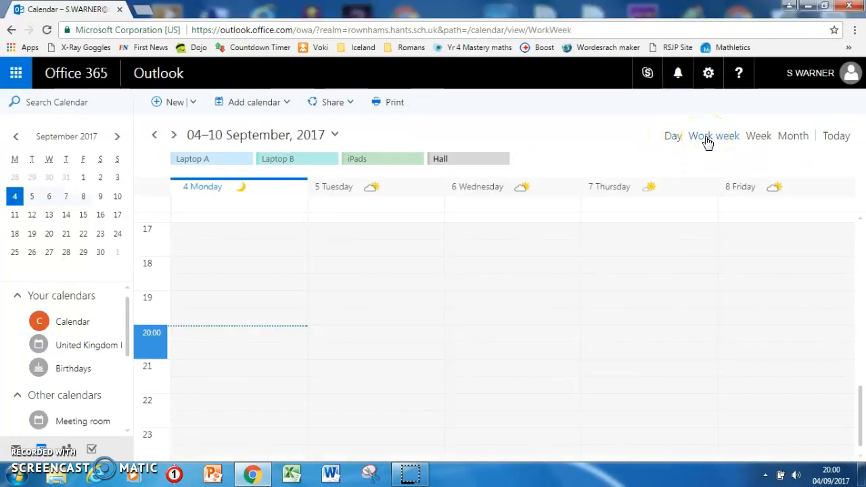
left_click(758, 139)
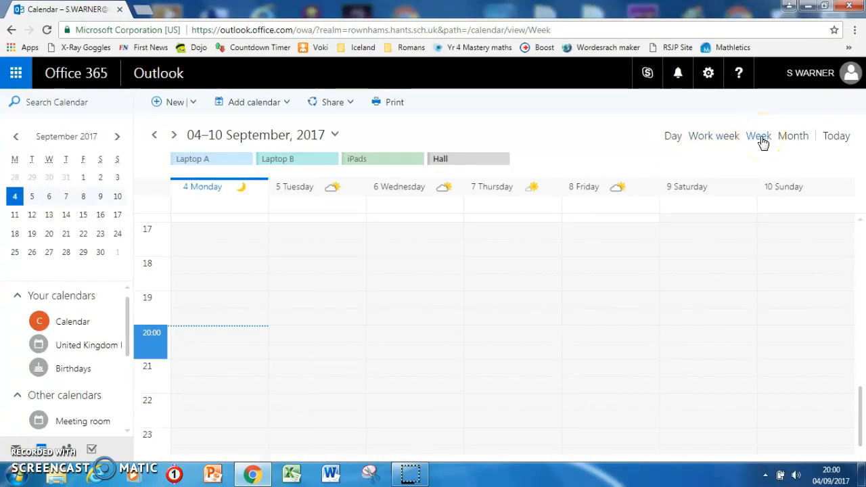
left_click(788, 137)
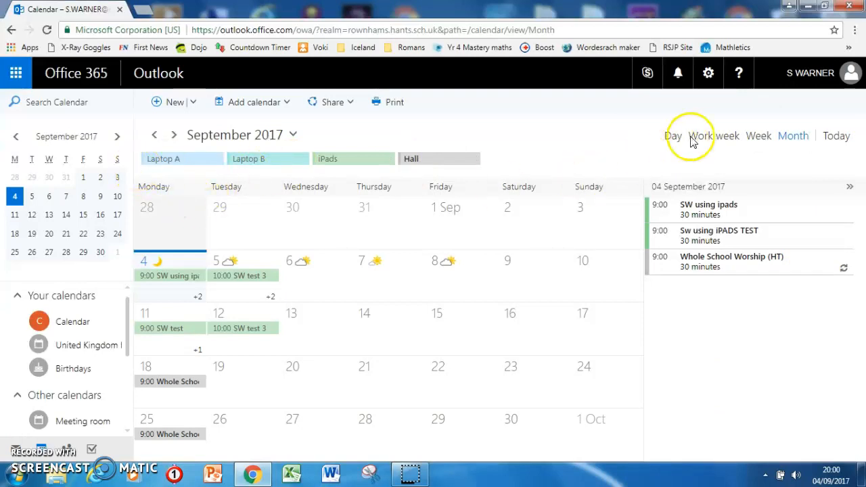
left_click(710, 139)
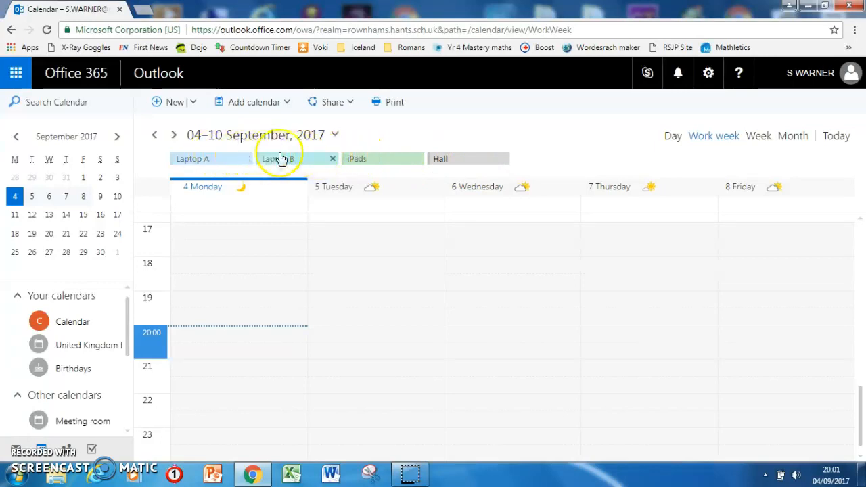
- Remove the Laptop B, Hall and iPads calendars from the work week view, leaving only Laptop A
left_click(332, 160)
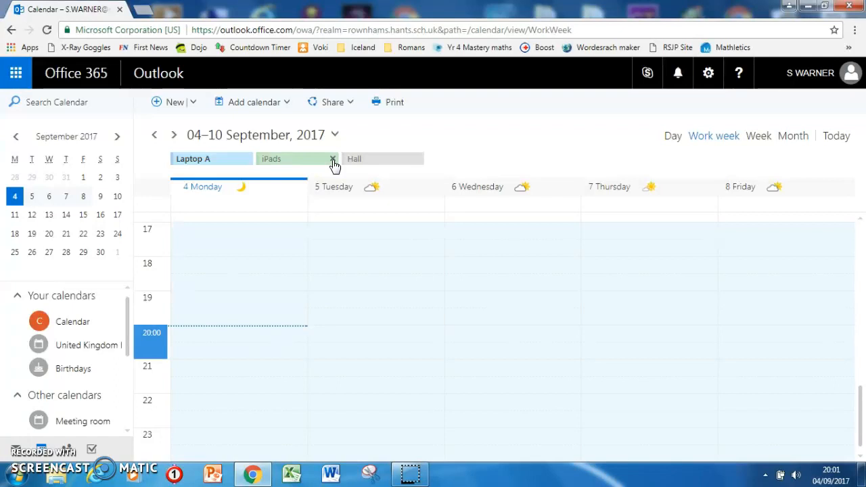
left_click(413, 160)
left_click(331, 160)
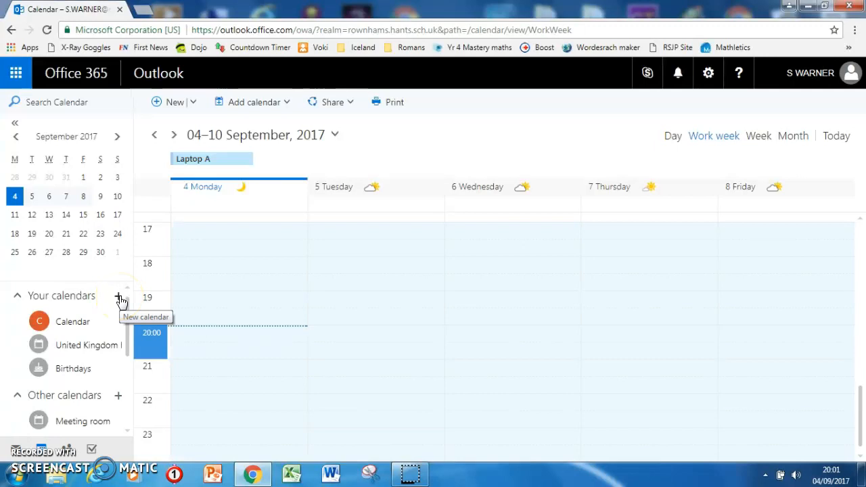
- Collapse the Your calendars and Other calendars groups to reach the full list of People's calendars
scroll(126, 317, "down", 1)
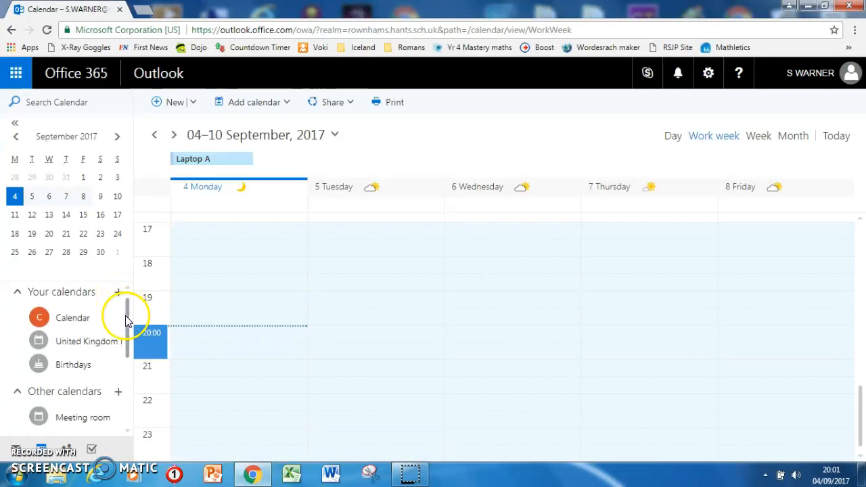
mouse_move(130, 313)
left_mouse_down()
mouse_move(124, 378)
mouse_move(129, 303)
left_mouse_up()
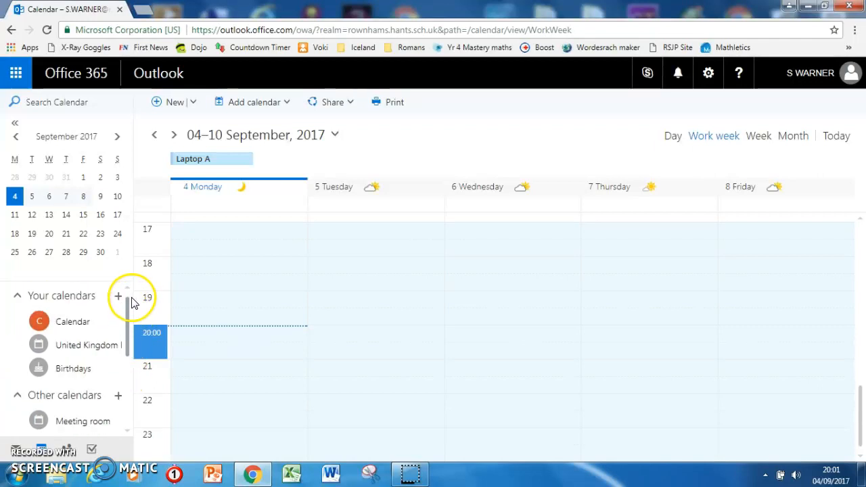
left_click(19, 297)
left_click(17, 326)
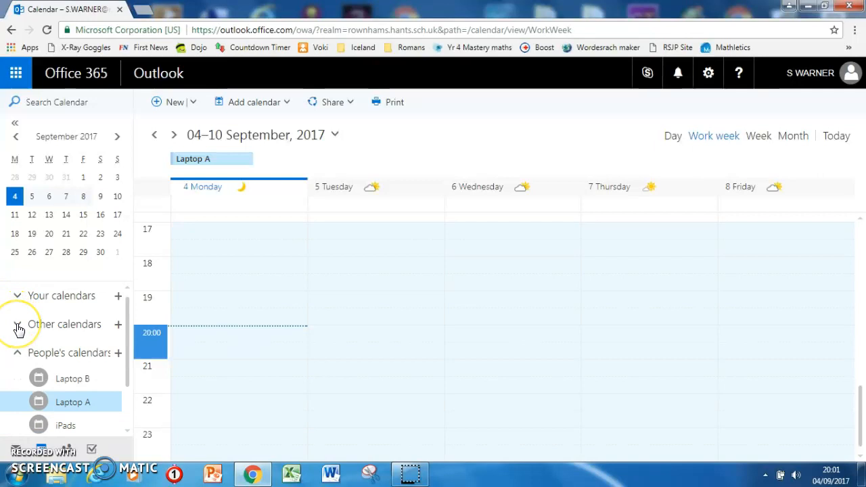
left_click(18, 326)
left_click(18, 326)
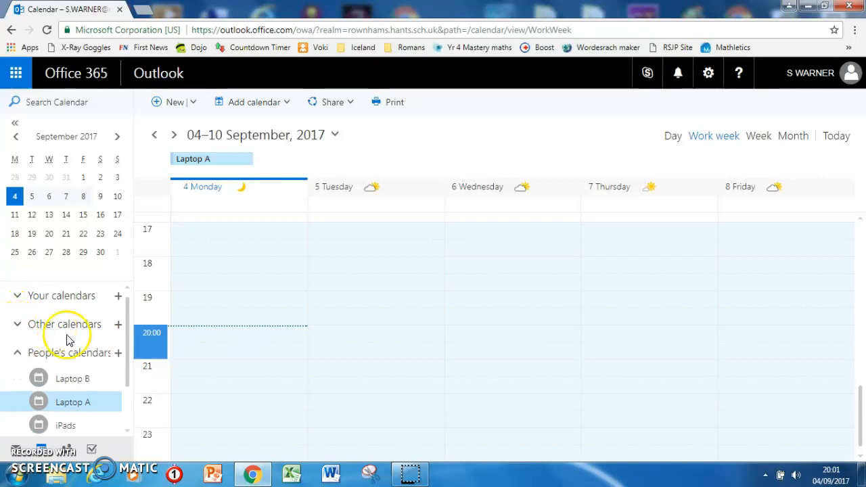
scroll(122, 332, "down", 2)
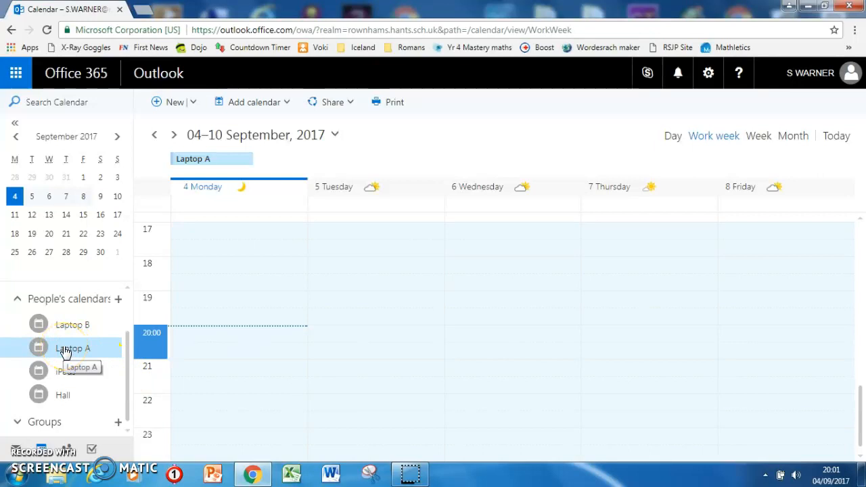
- Overlay the iPads calendar on Laptop A to view the daytime bookings, and hide it again
left_click(65, 372)
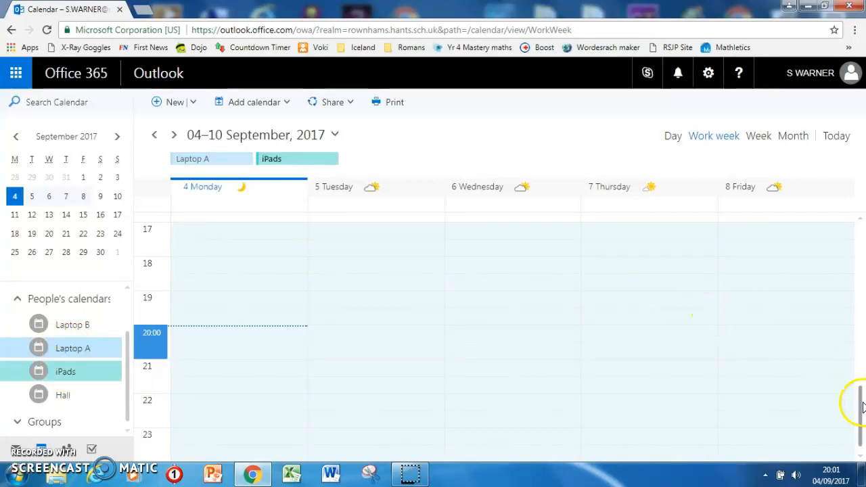
left_click_drag(862, 411, 863, 326)
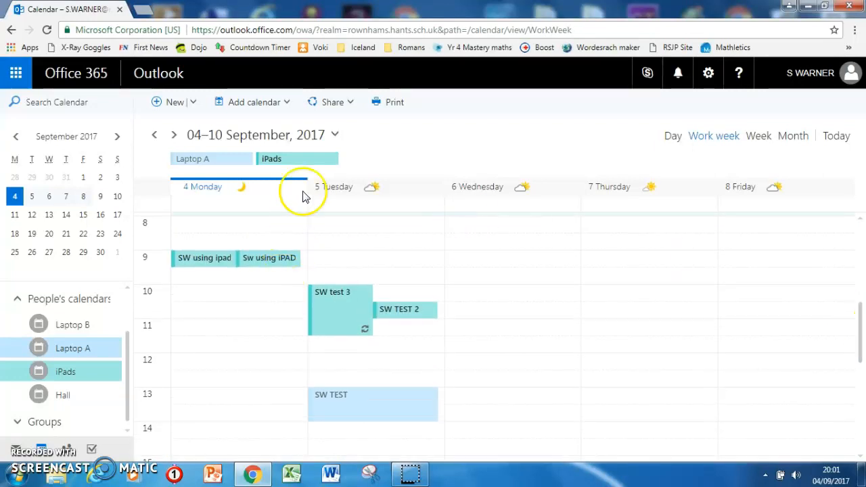
left_click(333, 160)
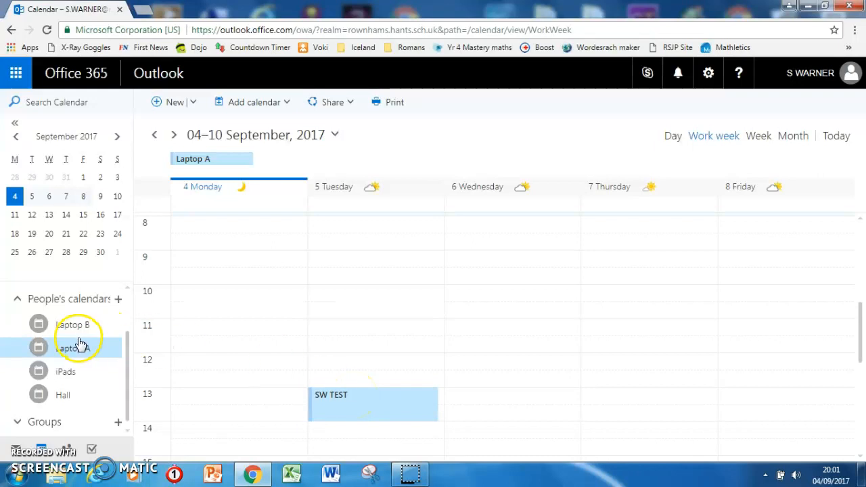
- Show the iPads, Hall and Laptop B calendars alongside Laptop A
left_click(65, 372)
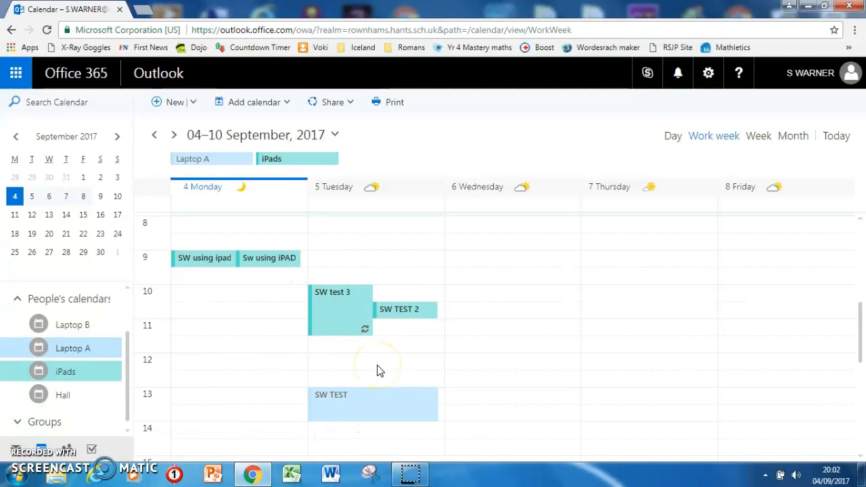
left_click(59, 400)
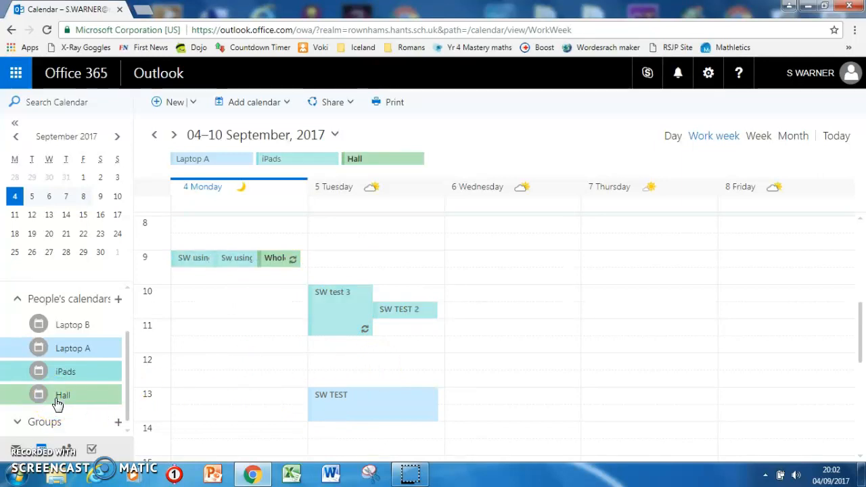
left_click(70, 323)
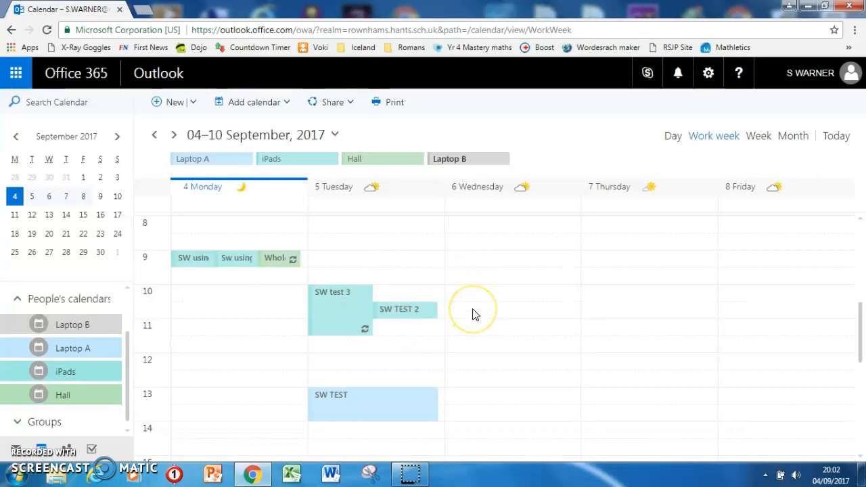
- Start a new booking on Wednesday 6 September 2017 at 10:30 and set its end time to 12:30
left_click_drag(474, 312, 472, 353)
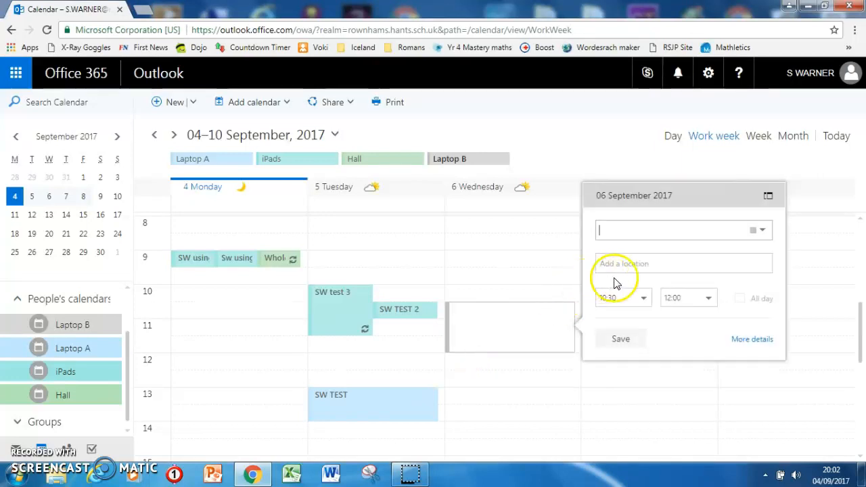
left_click(710, 298)
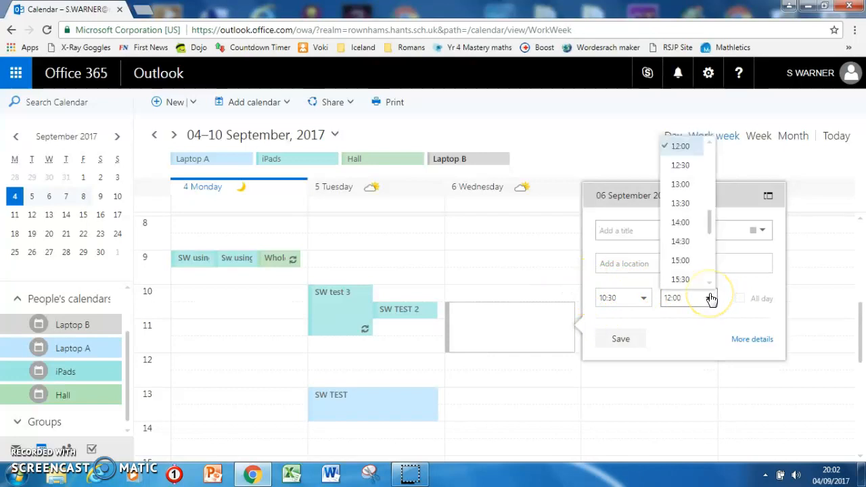
left_click(687, 172)
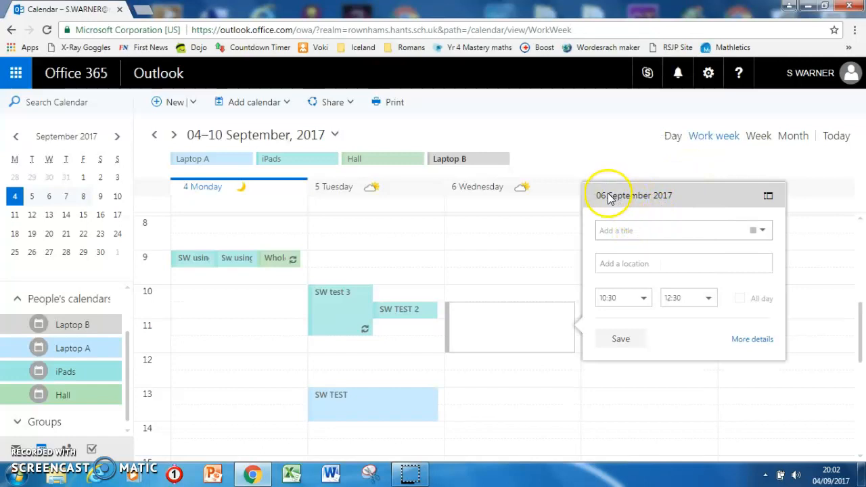
- Title the booking "SW test 4", keep it on the Laptop B calendar with no location, and save it
left_click(763, 231)
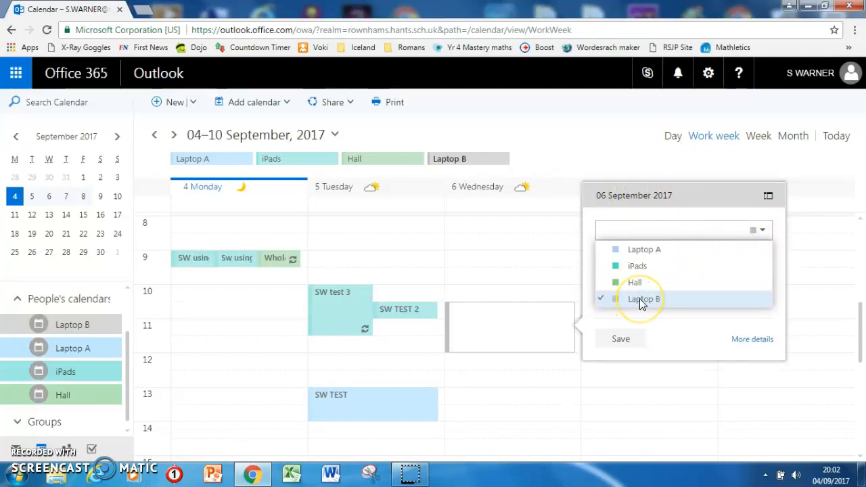
left_click(623, 229)
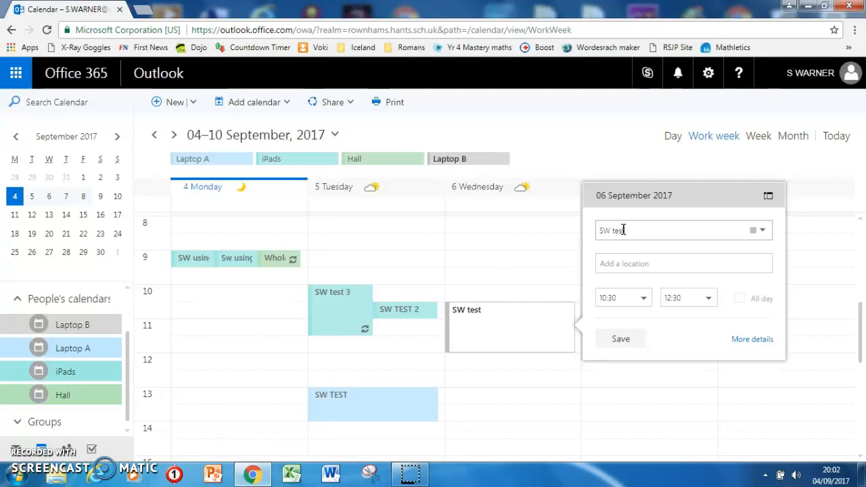
left_click(610, 265)
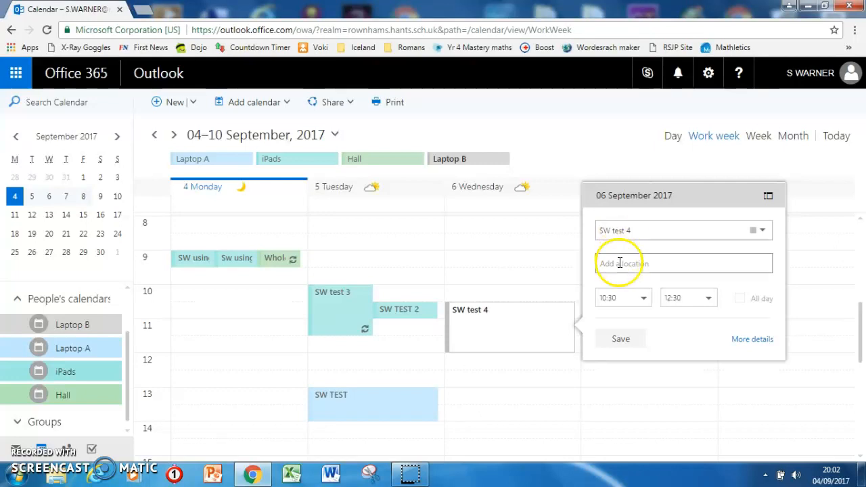
left_click(615, 267)
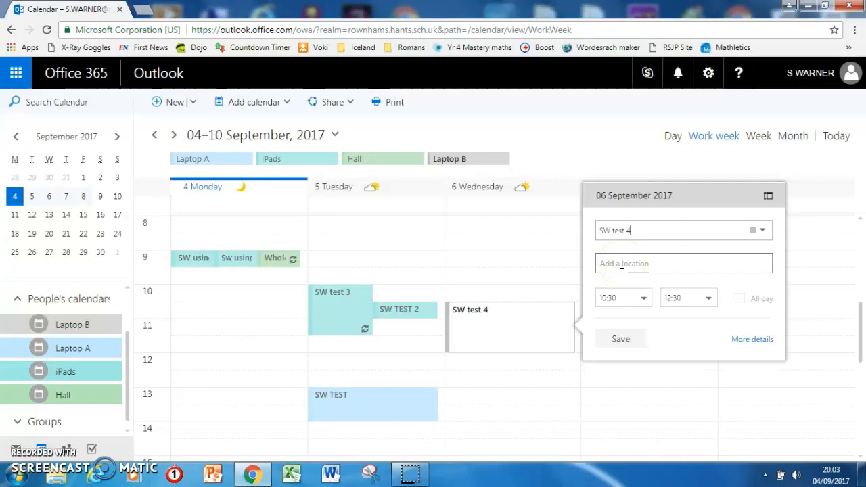
left_click(622, 339)
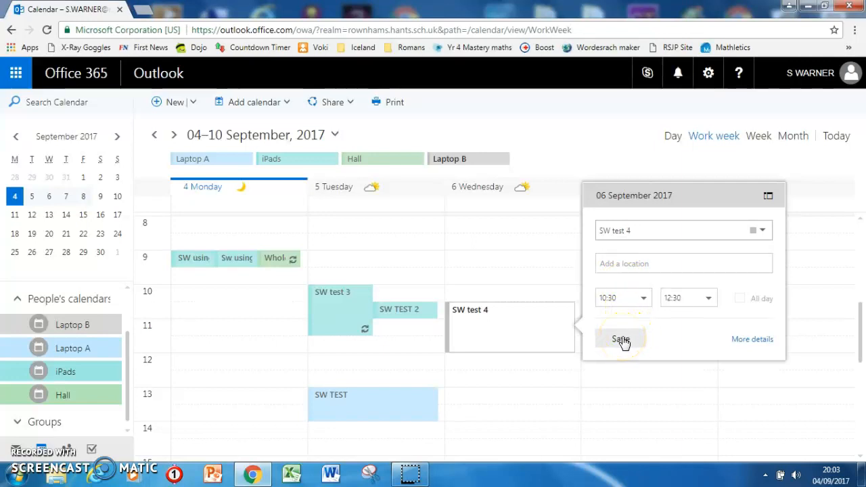
left_click(621, 340)
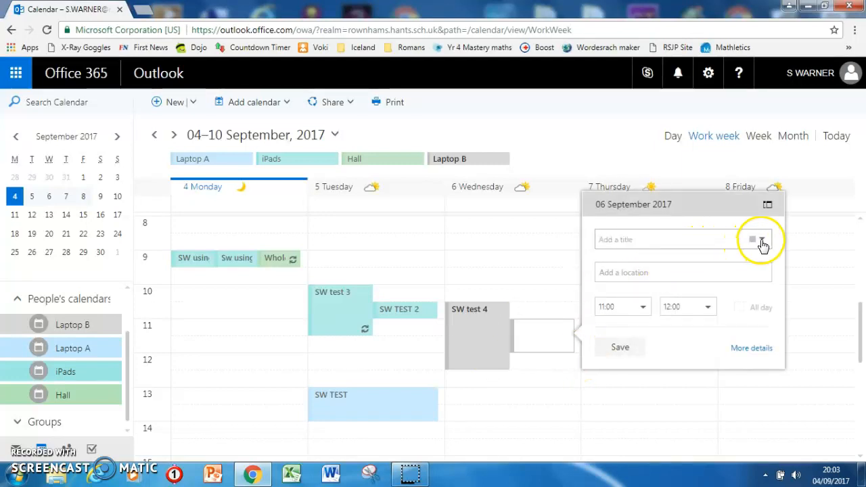
- Assign the 11:00 to 12:00 booking on Wednesday 6 September 2017 to the iPads calendar, title it "SW test 5", and save it
left_click(751, 236)
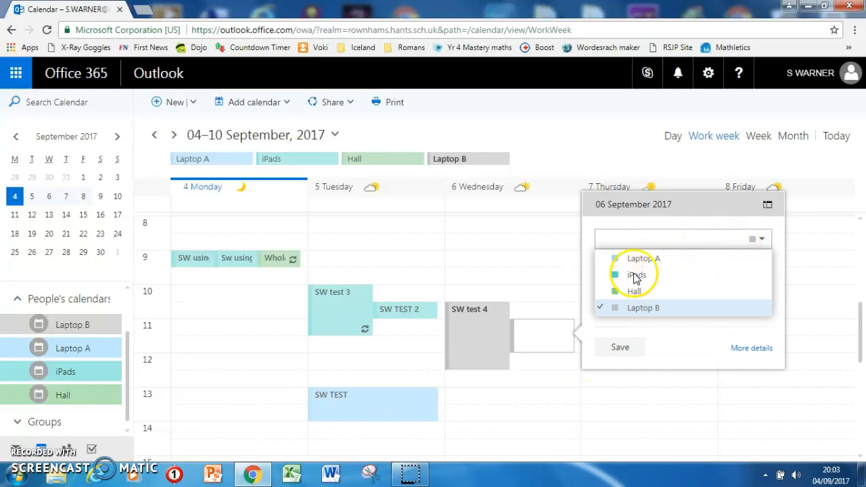
left_click(636, 275)
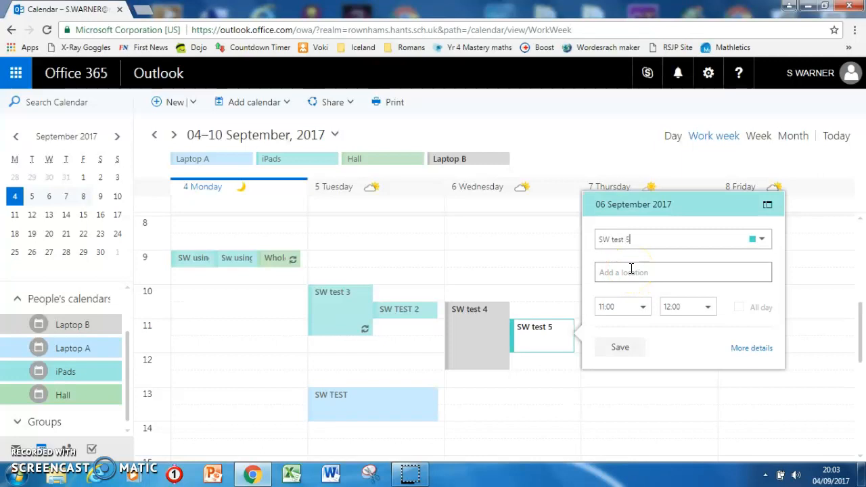
left_click(620, 347)
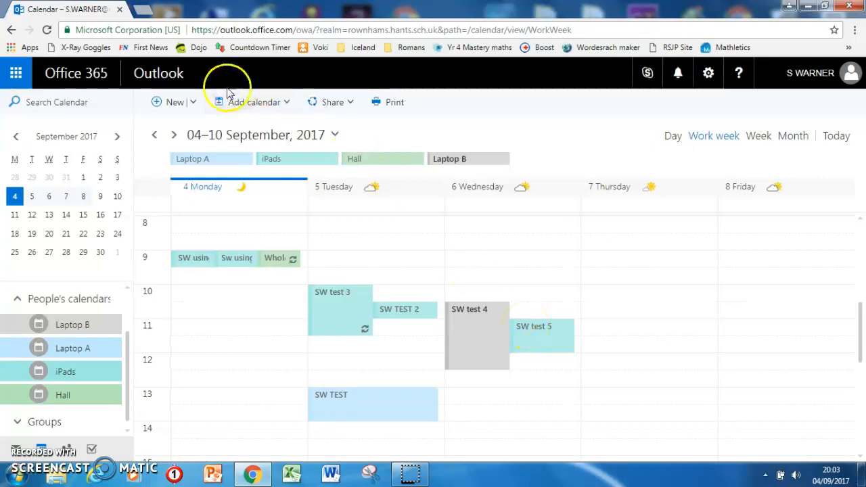
- Create a new detailed calendar event titled "SW test 6" and set its date to Wednesday 06/09/2017
left_click(165, 113)
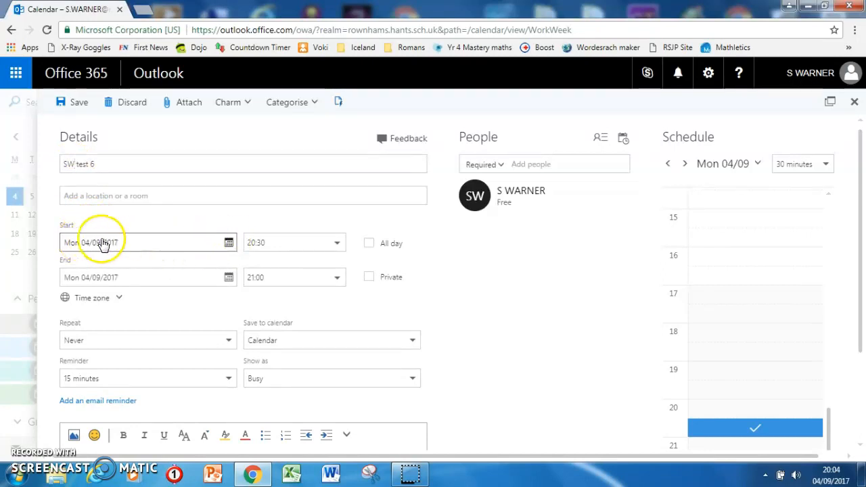
left_click(228, 247)
left_click(116, 330)
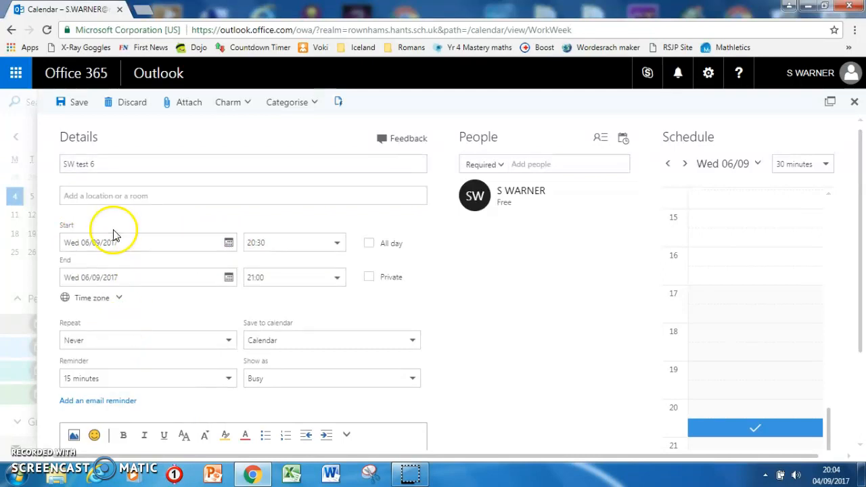
- Set the event's start time to 13:30 and its end time to 14:30
left_click(337, 245)
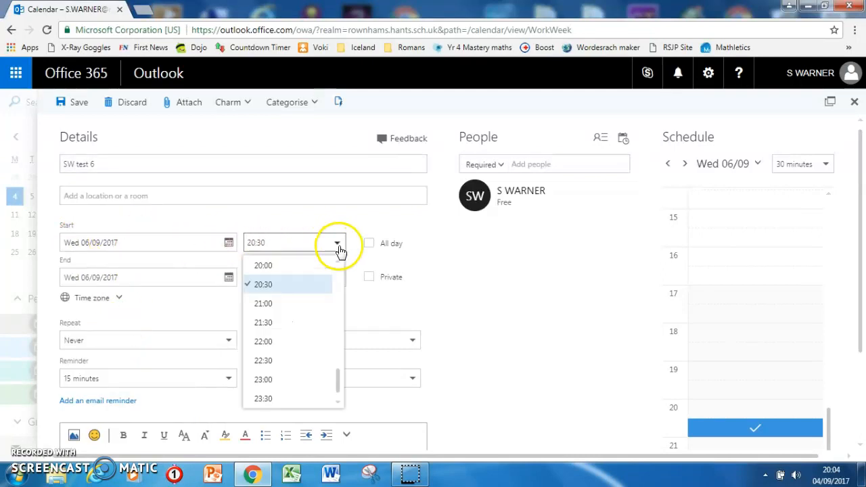
left_click_drag(339, 382, 341, 337)
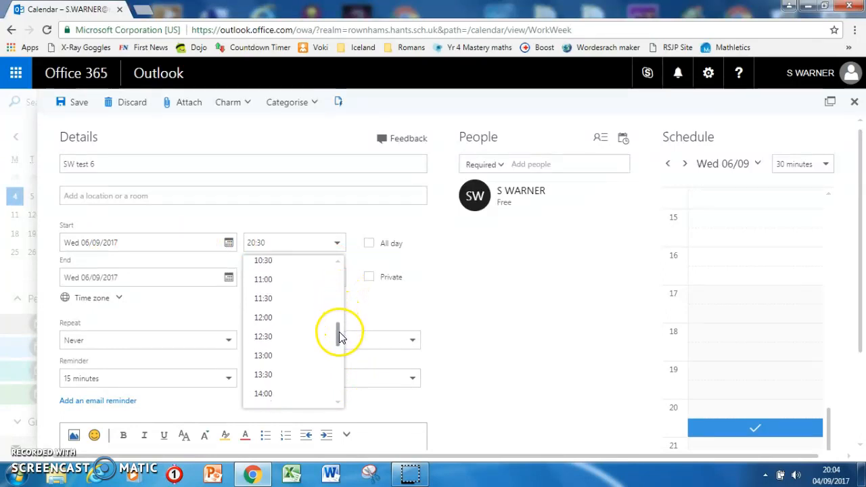
left_click(274, 376)
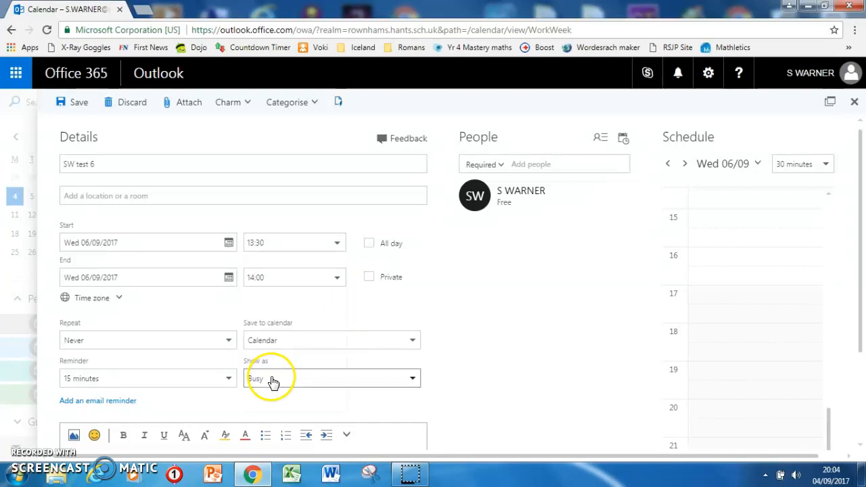
left_click(335, 277)
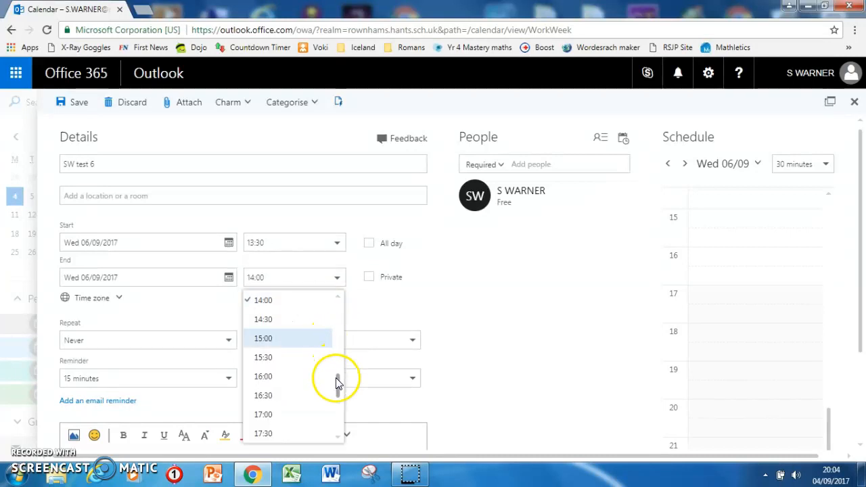
left_click(285, 323)
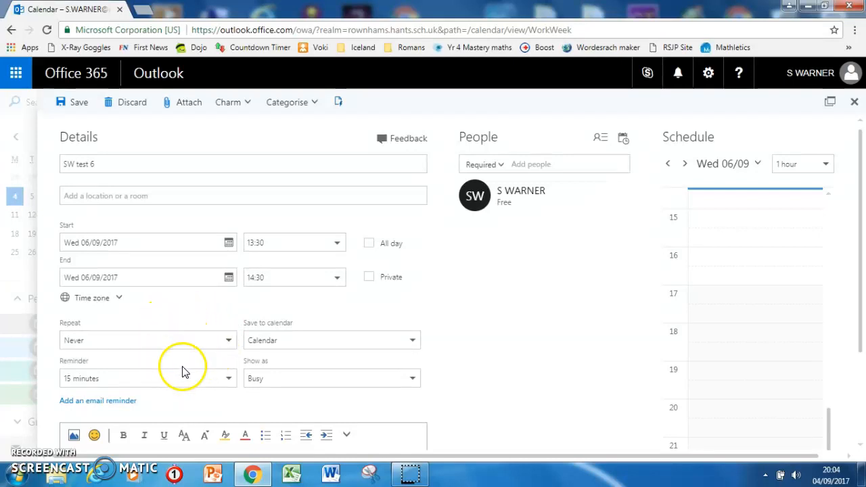
- Set the SW test 6 event to repeat every Wednesday
left_click(225, 351)
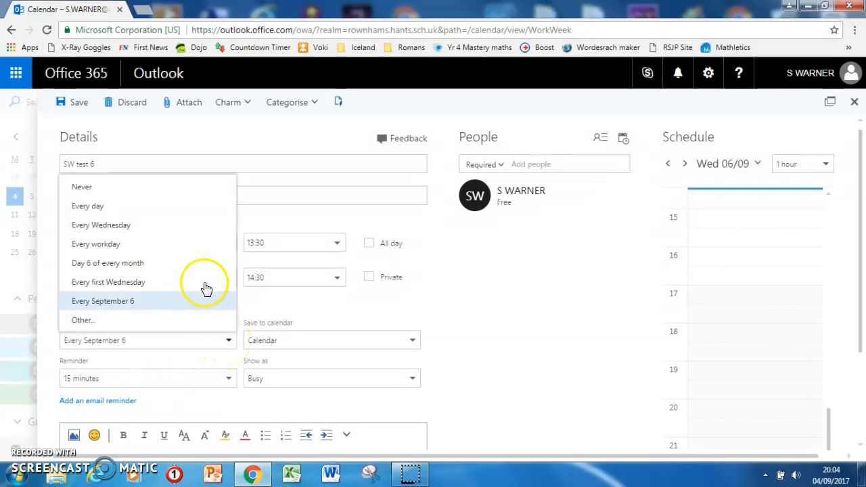
left_click(186, 229)
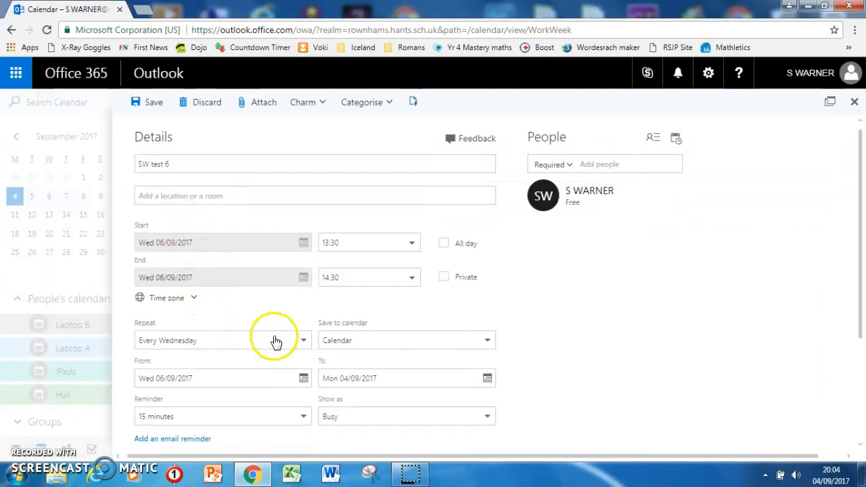
left_click(305, 342)
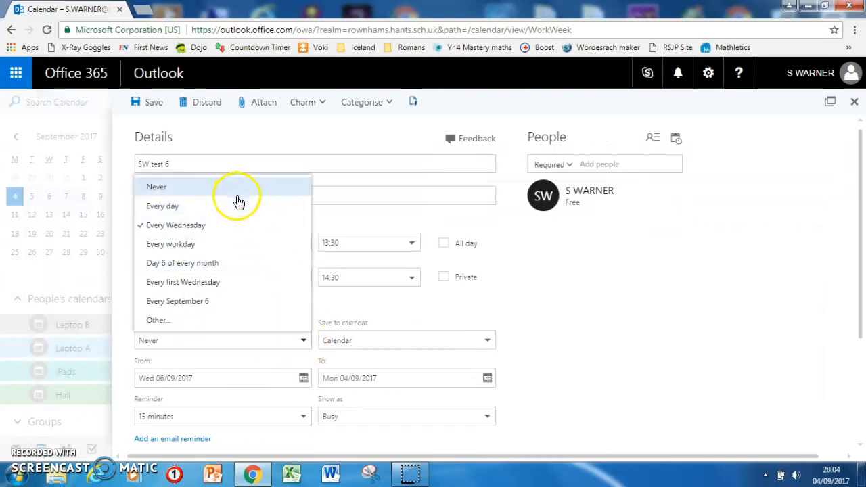
left_click(233, 235)
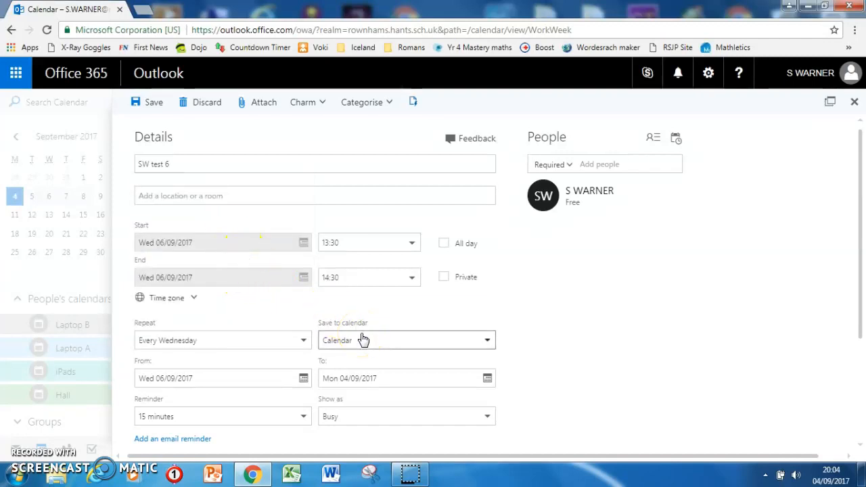
- Choose Laptop A as the calendar to save the event to, and end the recurrence on Wednesday 27/09/2017
left_click(487, 341)
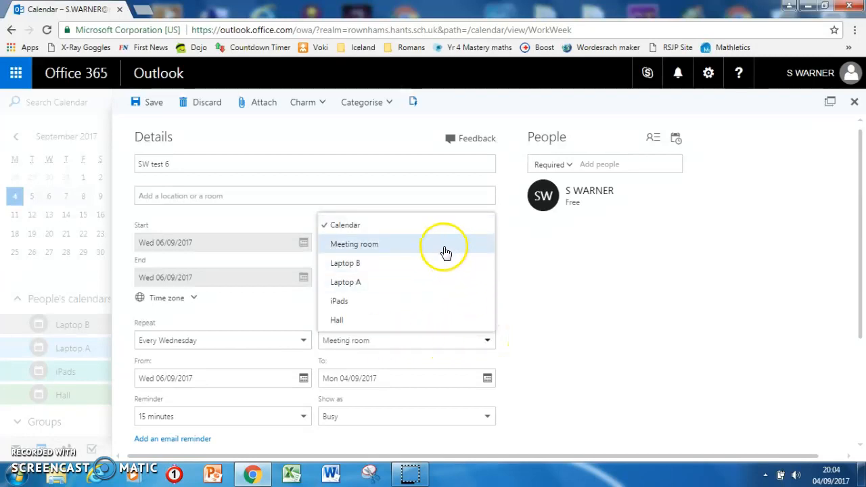
left_click(438, 286)
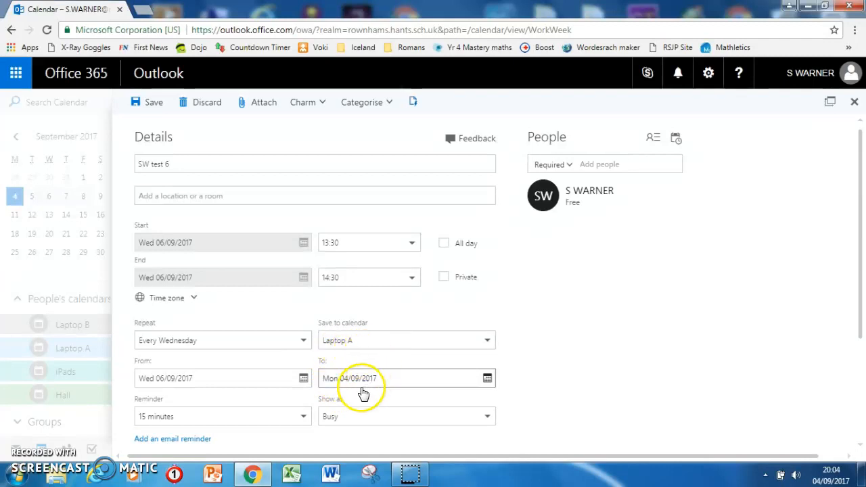
left_click(488, 379)
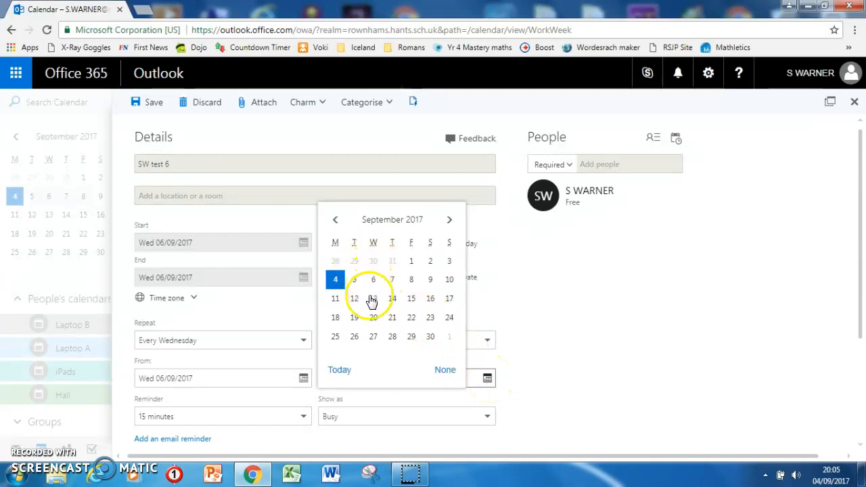
left_click(373, 337)
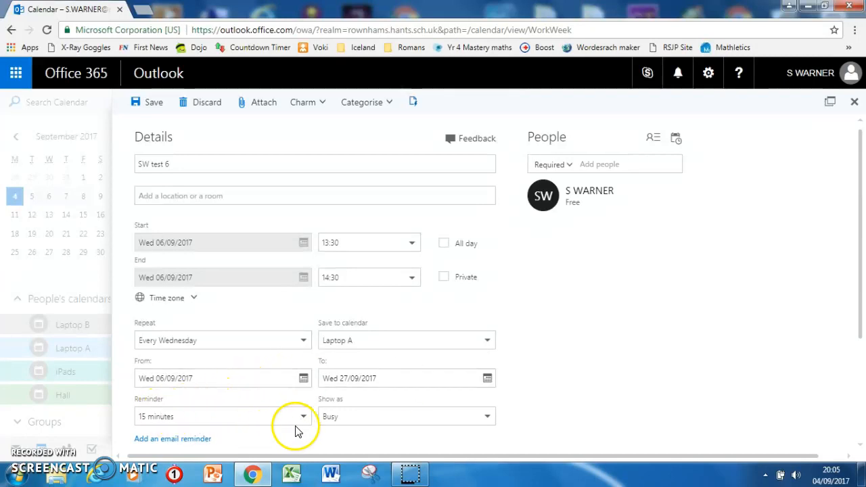
- Keep the event's reminder at 15 minutes, review the details, and save the recurring booking
scroll(306, 420, "down", 3)
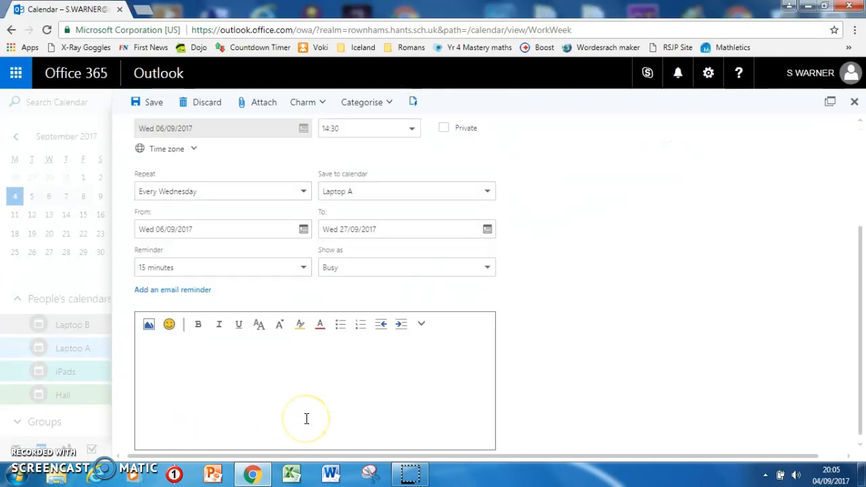
left_click(303, 267)
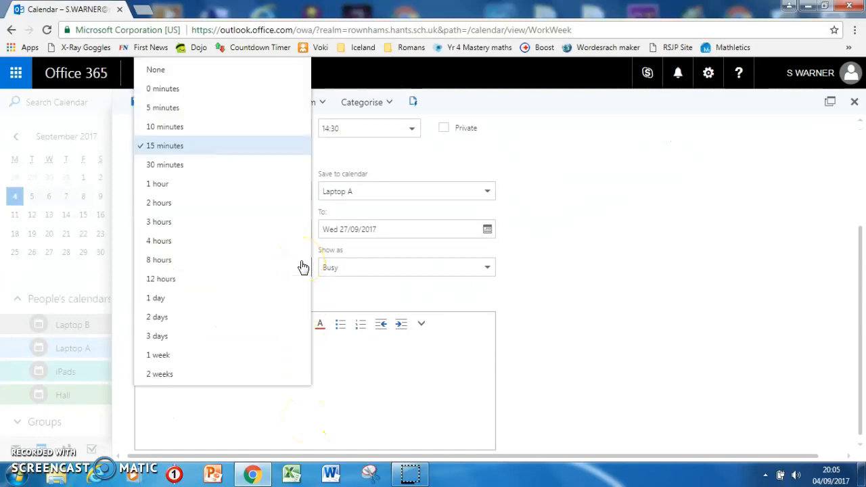
left_click(218, 150)
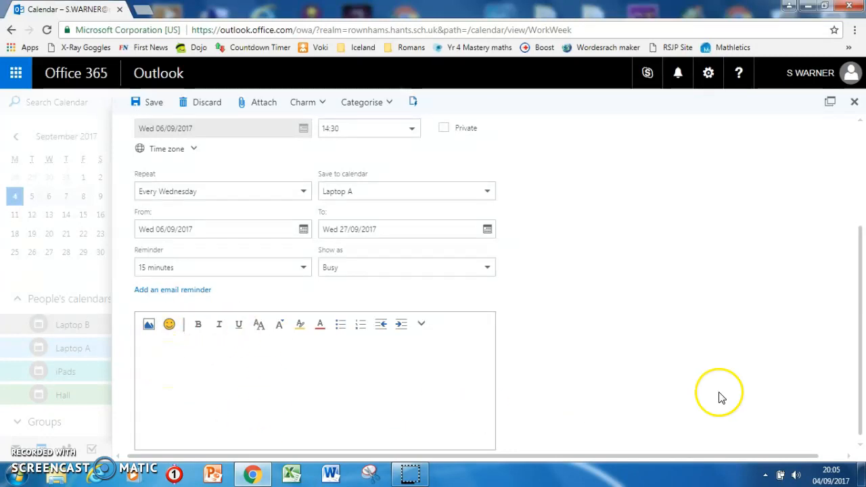
left_click_drag(860, 377, 864, 270)
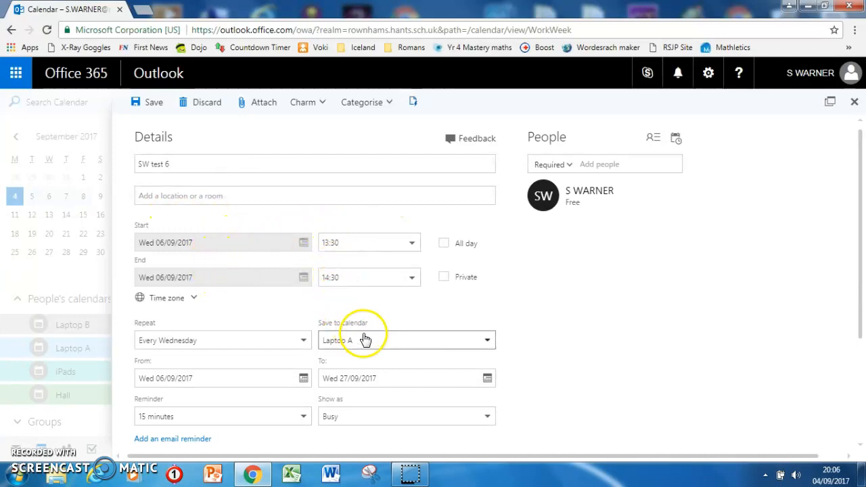
left_click(148, 105)
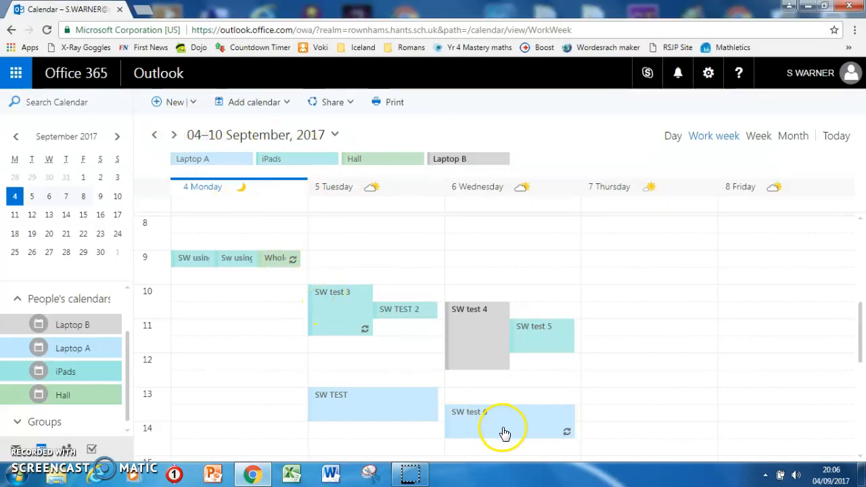
- Show the following work week, 11–17 September 2017, to check the recurring SW test 6 booking
left_click(173, 135)
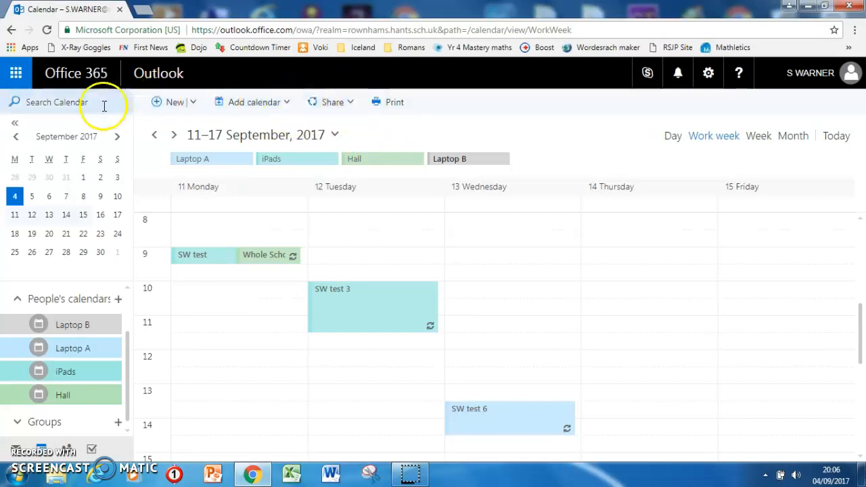
left_click(34, 108)
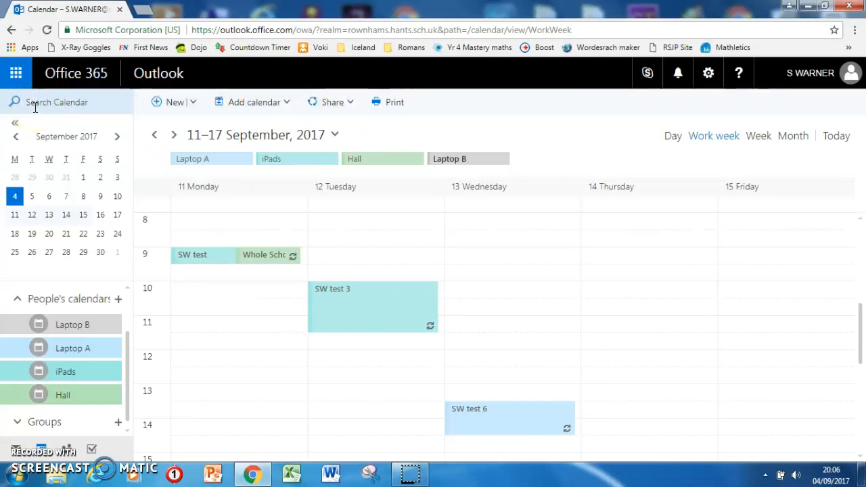
left_click(53, 332)
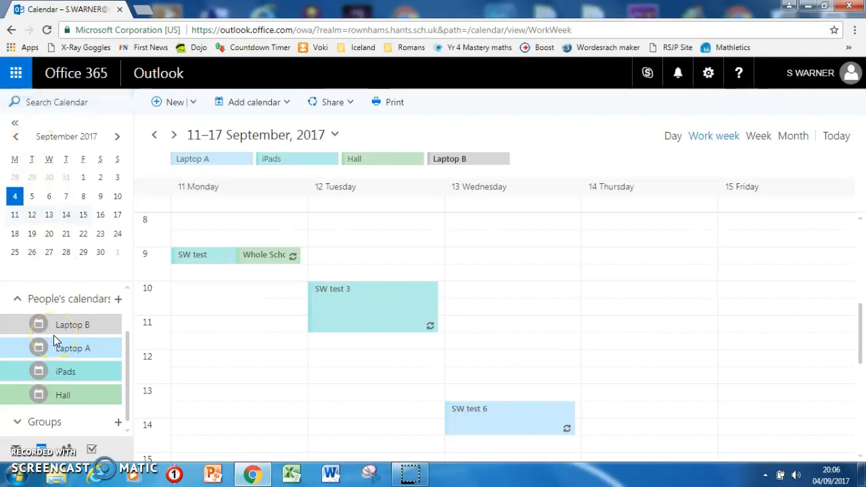